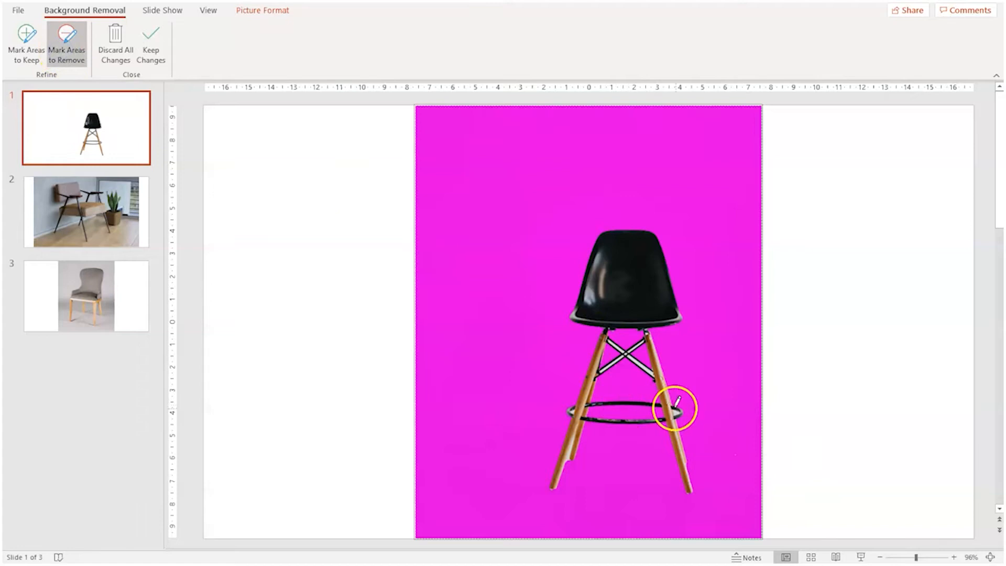
# Refine the stool's footrest ring by marking spots at its ends to remove and its left end to keep.
pyautogui.click(677, 410)
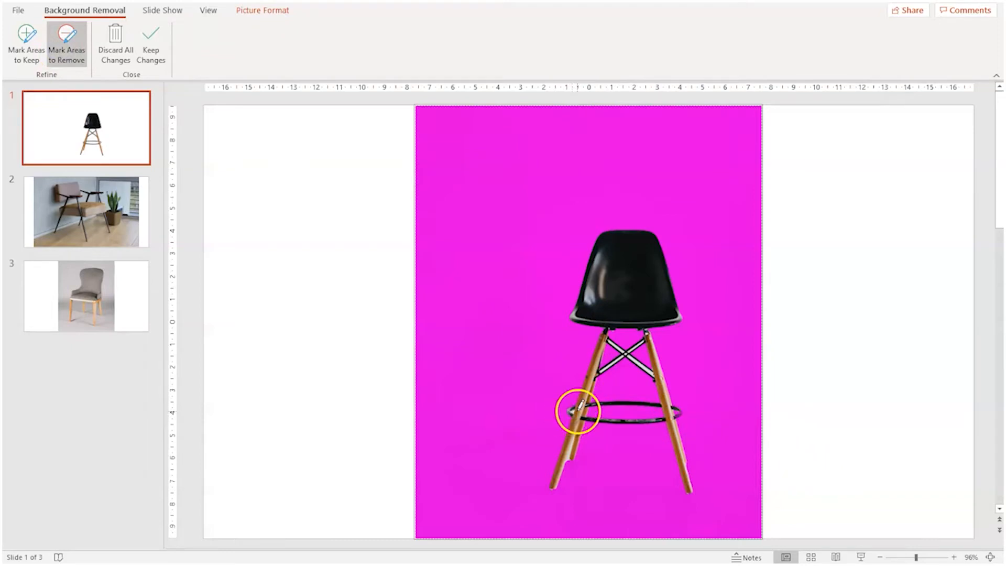
pyautogui.click(575, 411)
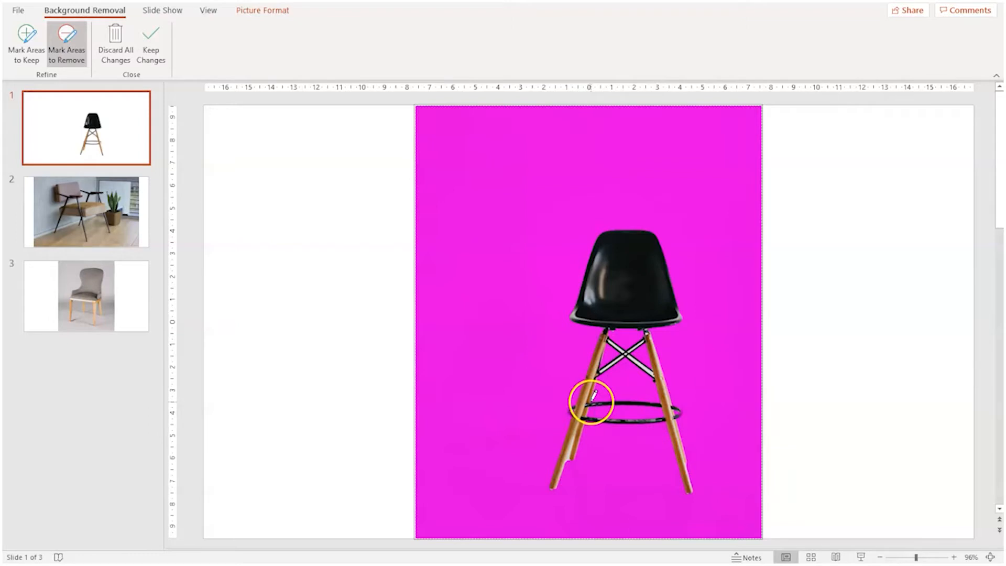
pyautogui.click(29, 53)
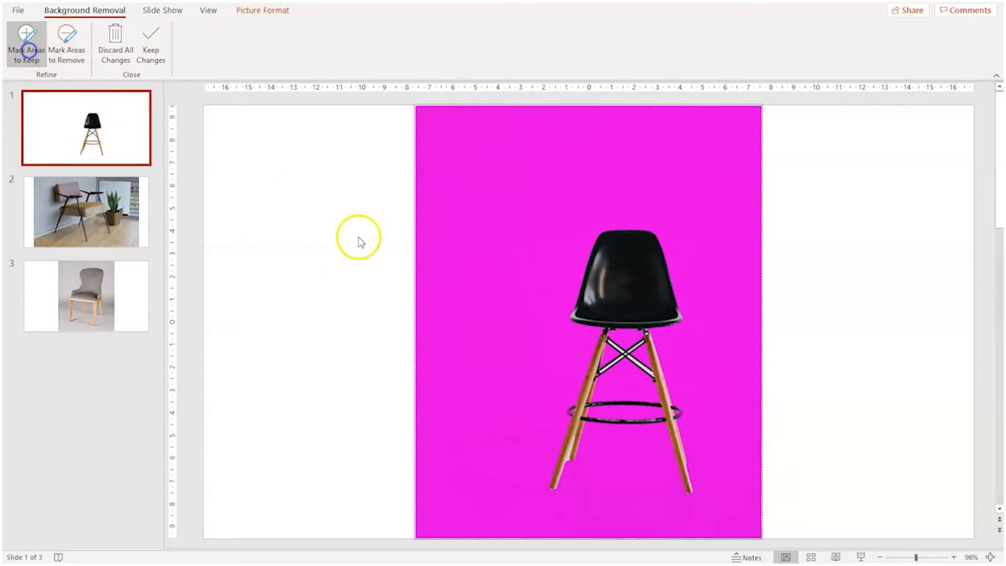
pyautogui.click(569, 412)
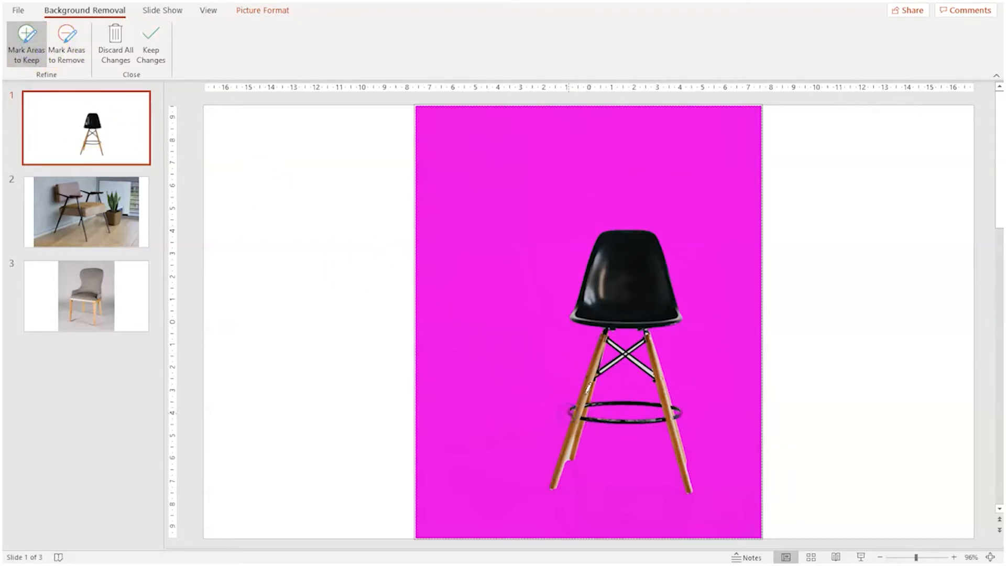
pyautogui.click(568, 411)
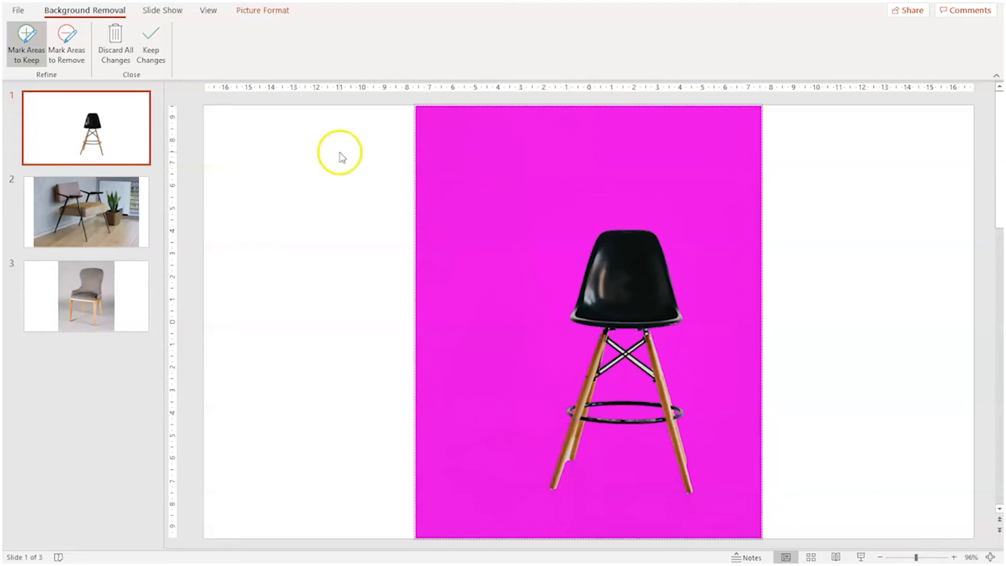
# Refine the crossed braces under the stool's seat with areas to remove and to keep, and keep the background removal changes.
pyautogui.click(67, 44)
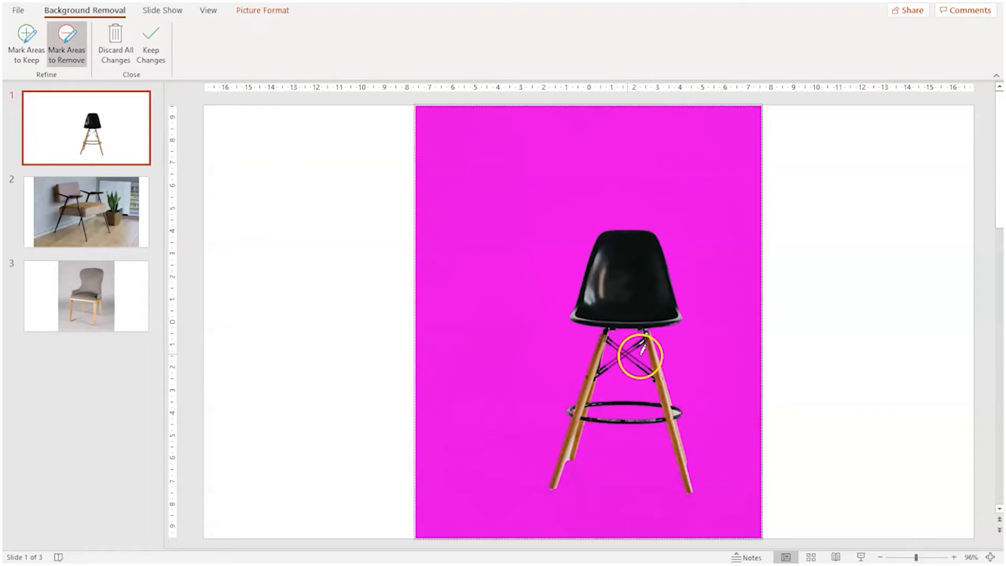
pyautogui.click(151, 48)
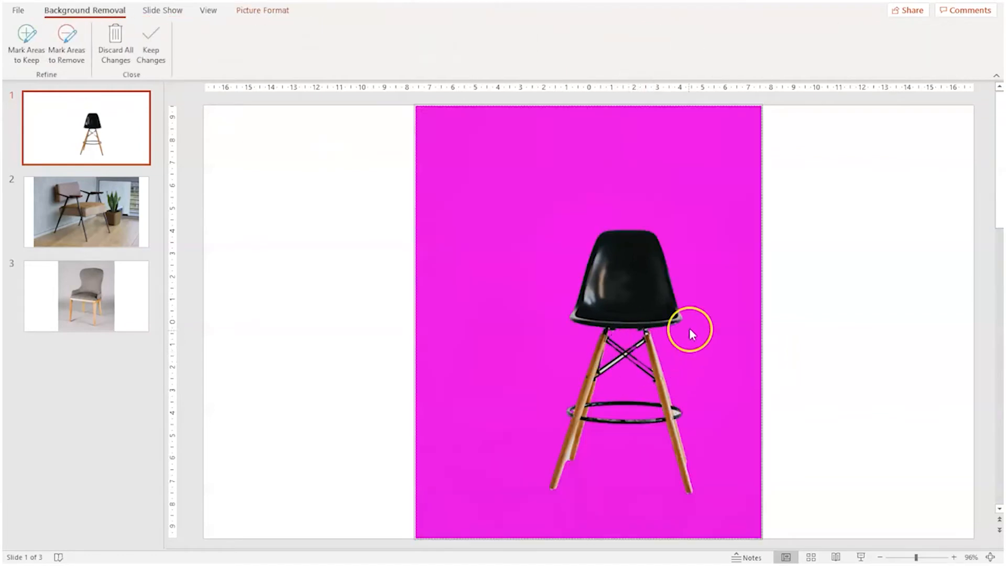
pyautogui.click(26, 45)
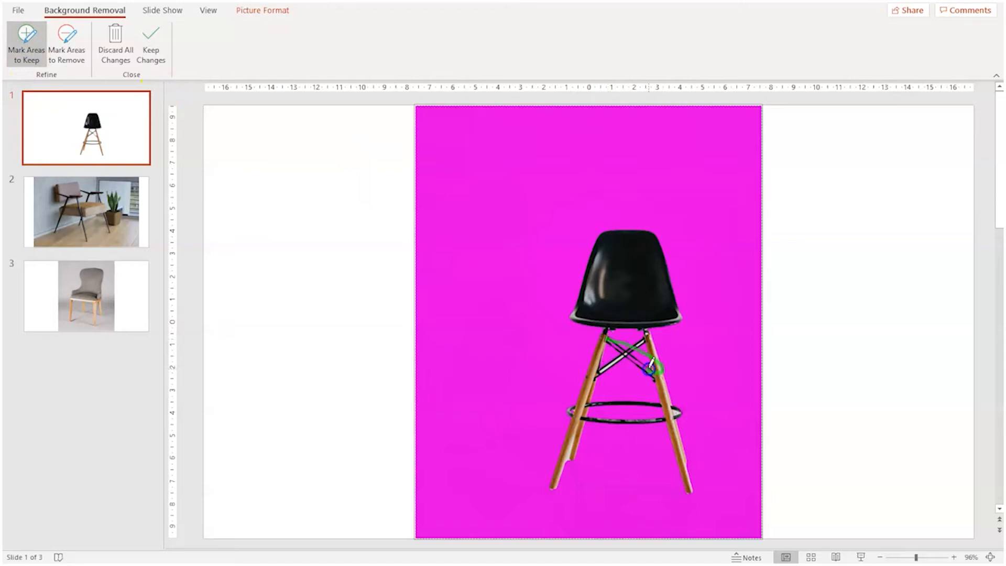
pyautogui.moveTo(656, 375); pyautogui.dragTo(657, 374)
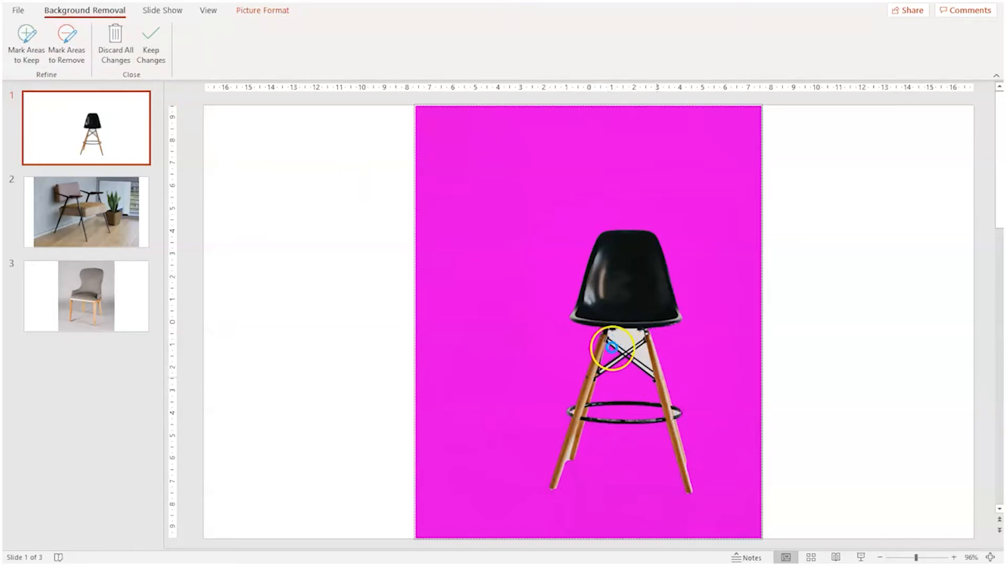
pyautogui.click(26, 44)
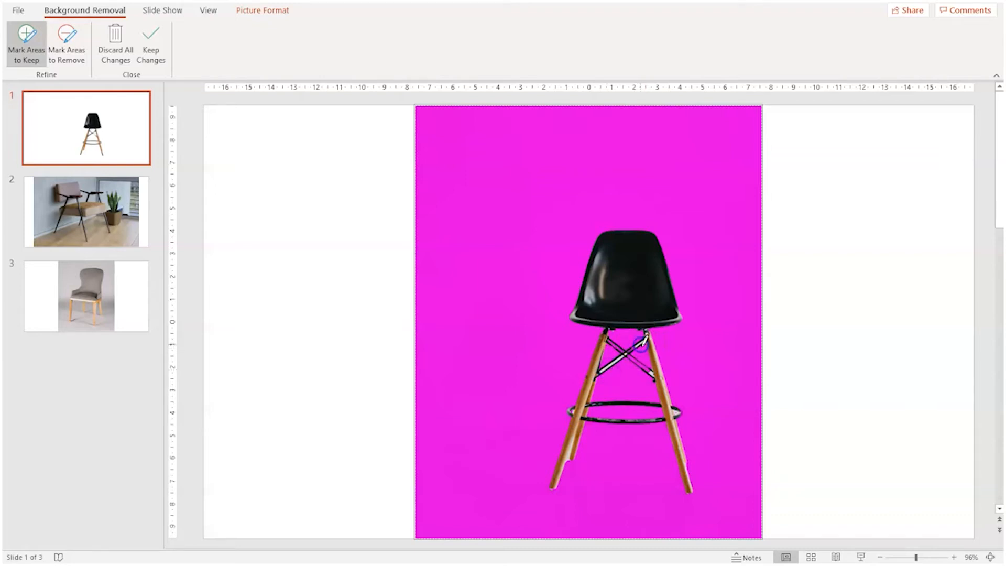
pyautogui.click(647, 372)
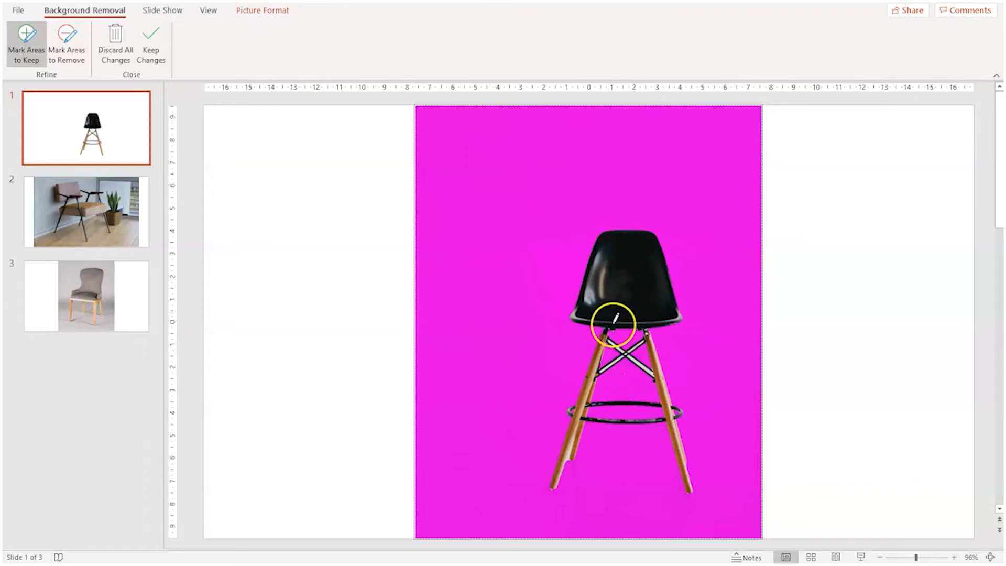
pyautogui.click(161, 23)
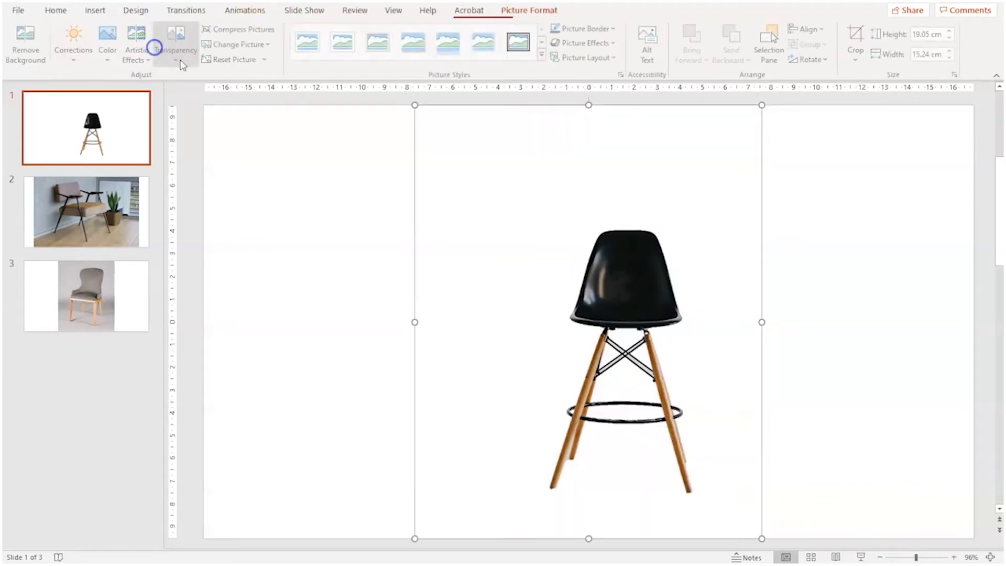
# Move the cut-out stool picture slightly to the left on the first slide.
pyautogui.click(778, 408)
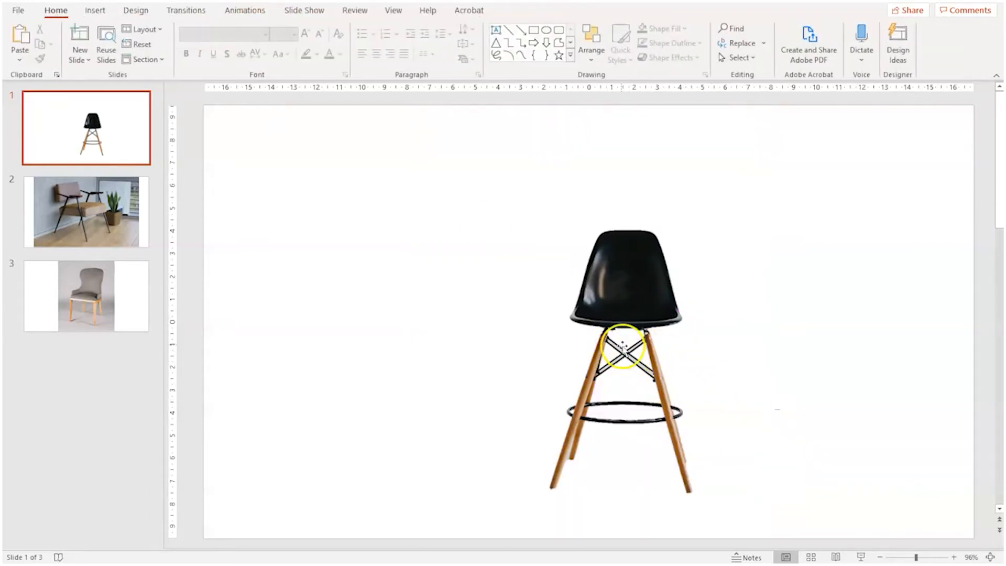
pyautogui.moveTo(674, 433); pyautogui.dragTo(647, 409)
pyautogui.moveTo(592, 318); pyautogui.dragTo(588, 343)
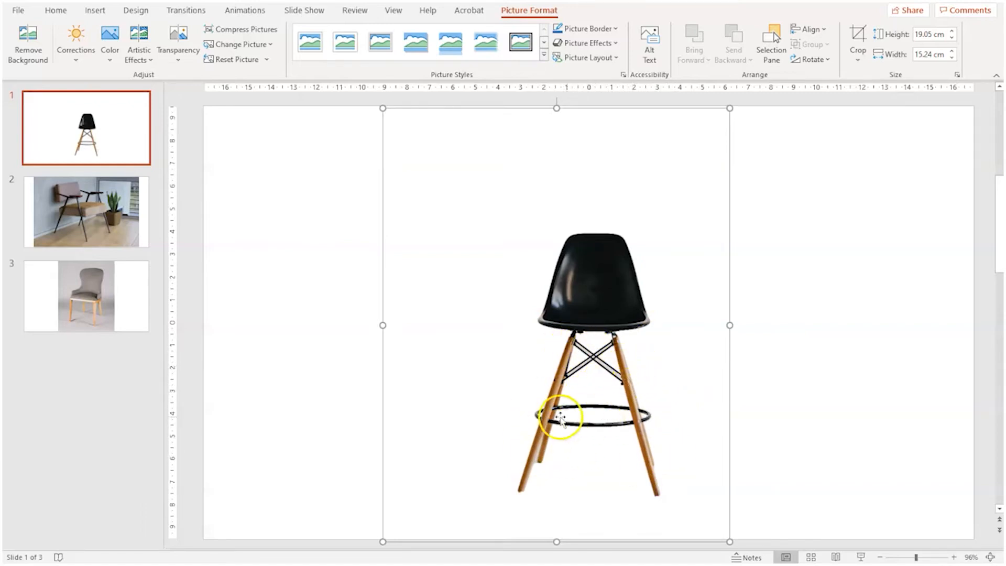
# Start background removal on the armchair picture on slide 2.
pyautogui.click(94, 208)
pyautogui.doubleClick(574, 328)
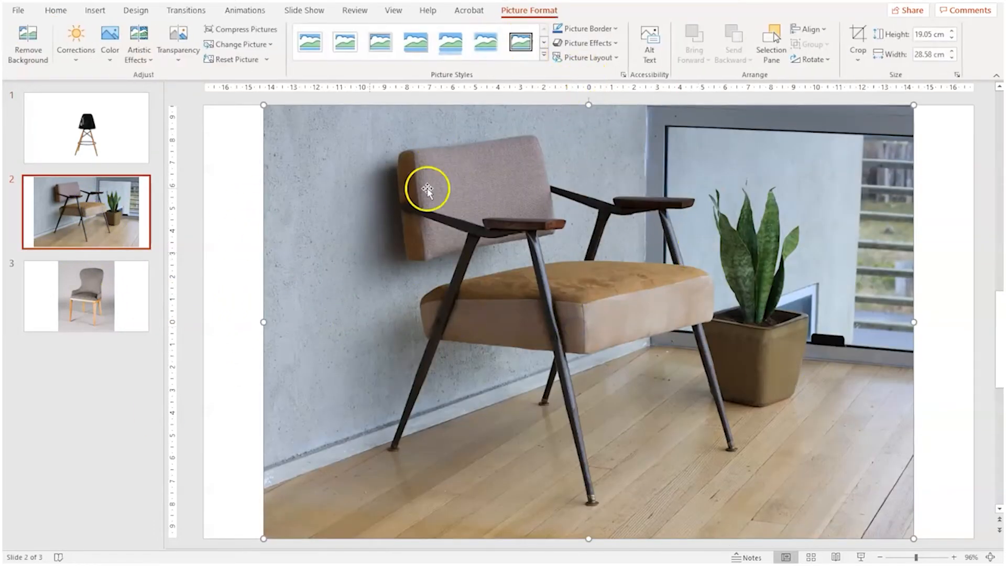
pyautogui.click(32, 48)
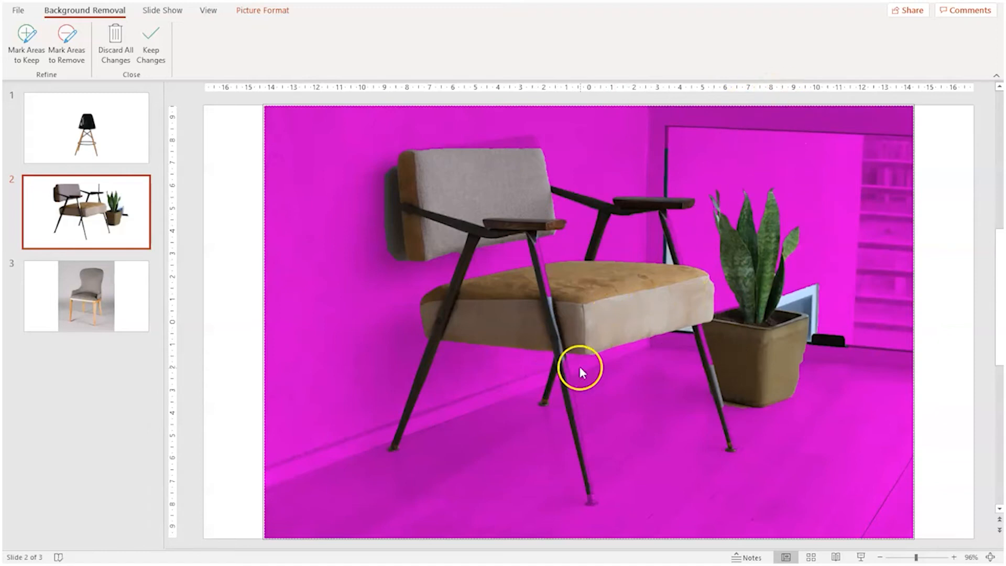
# Mark the armchair's legs, the outline of its backrest and the front of its seat as areas to keep.
pyautogui.click(42, 61)
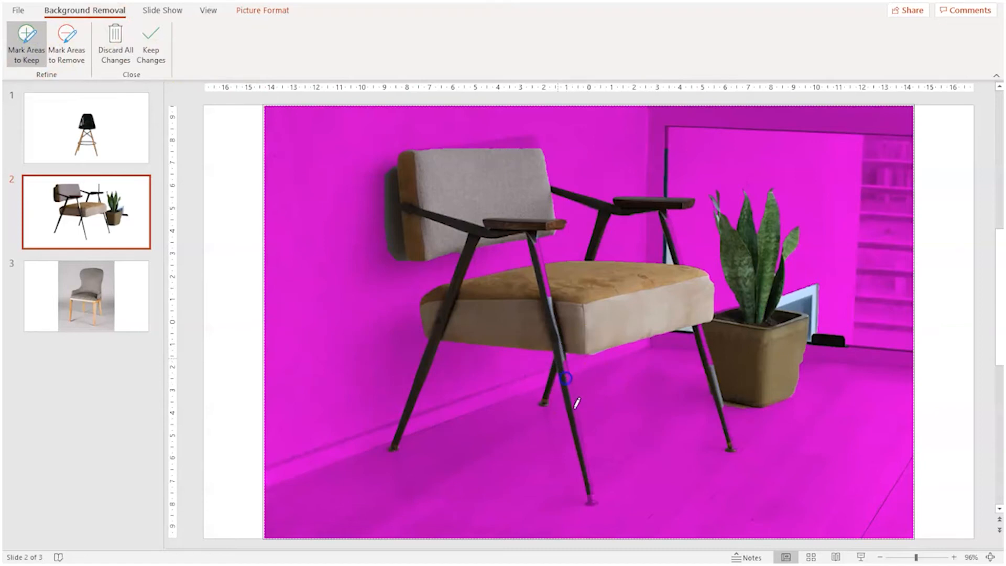
pyautogui.moveTo(586, 457)
pyautogui.mouseDown()
pyautogui.moveTo(592, 501)
pyautogui.moveTo(576, 403)
pyautogui.moveTo(592, 501)
pyautogui.mouseUp()
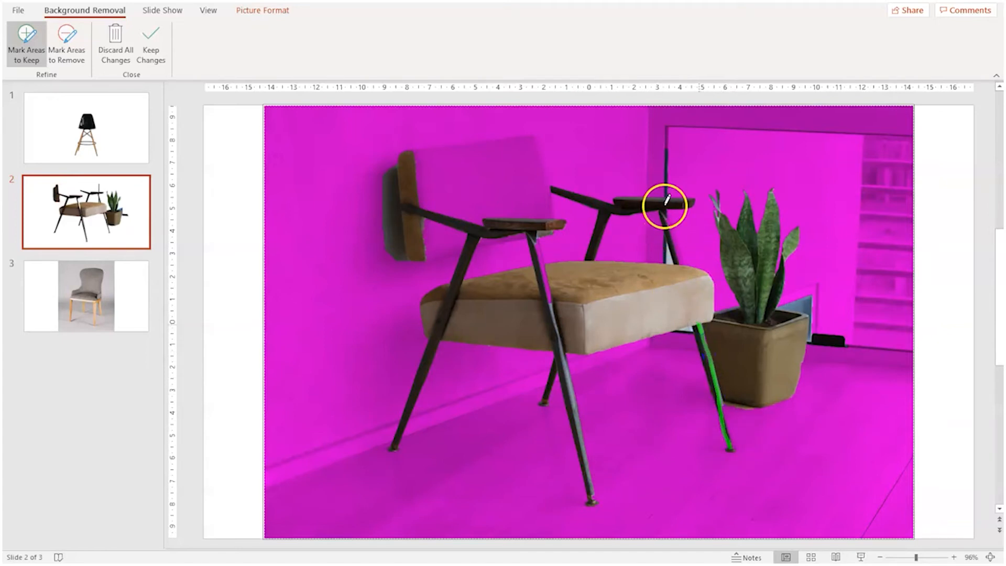
pyautogui.click(552, 218)
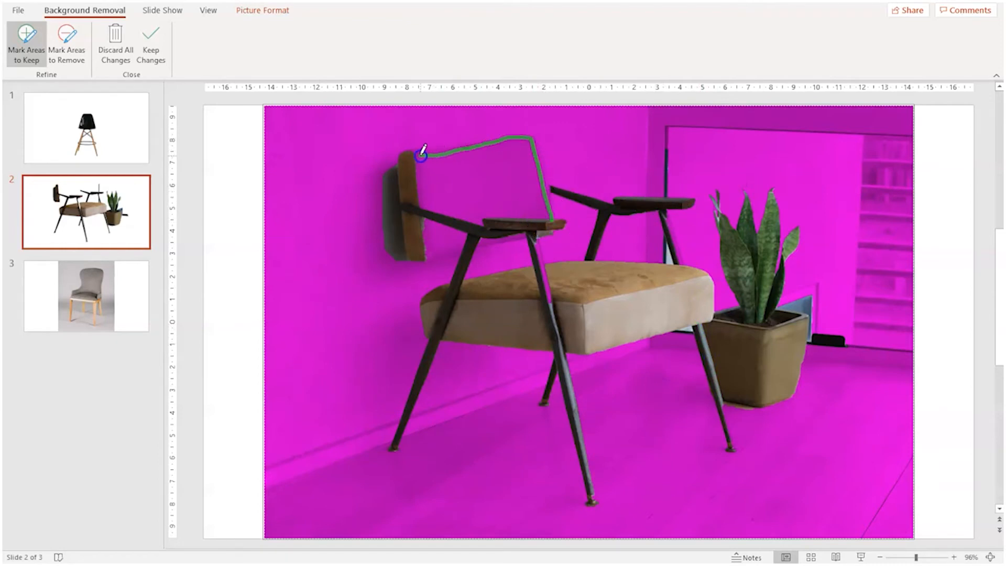
pyautogui.moveTo(445, 251); pyautogui.dragTo(494, 243)
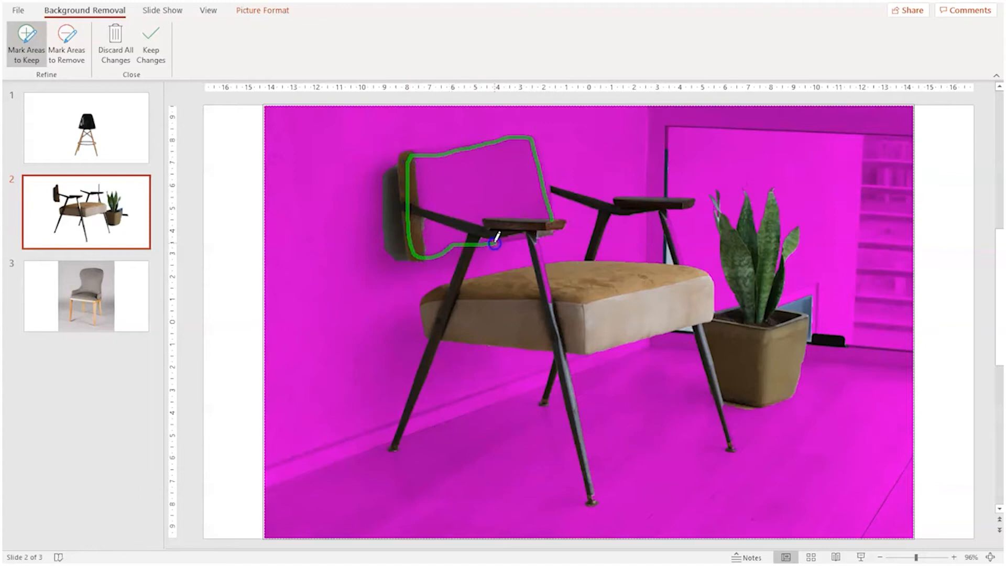
pyautogui.moveTo(554, 215); pyautogui.dragTo(553, 217)
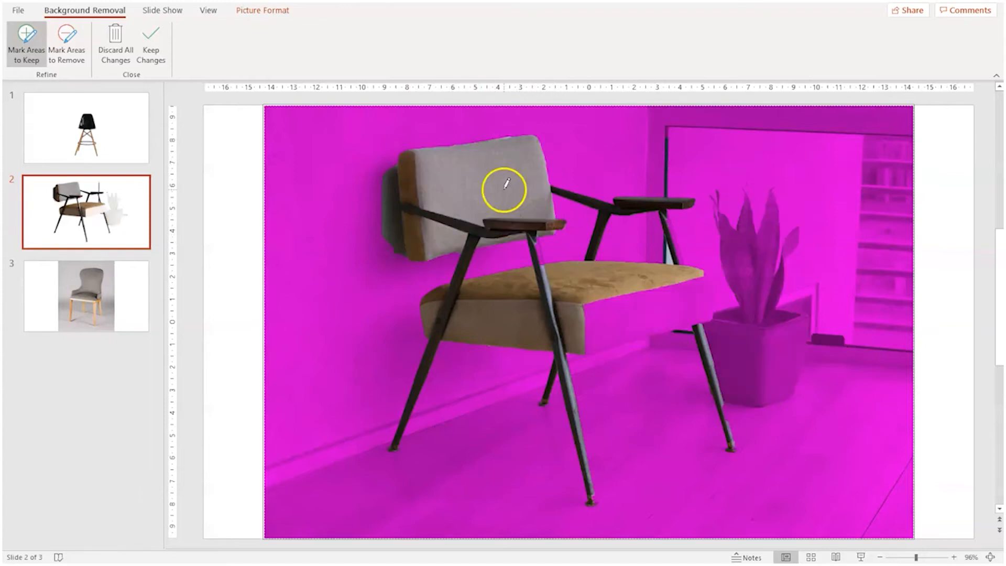
pyautogui.click(703, 274)
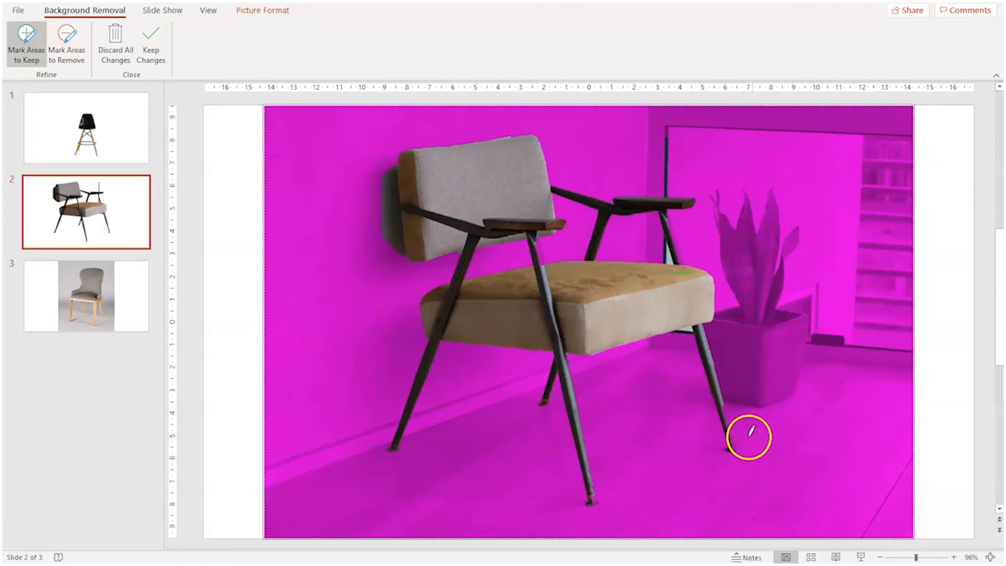
pyautogui.moveTo(732, 448); pyautogui.dragTo(729, 428)
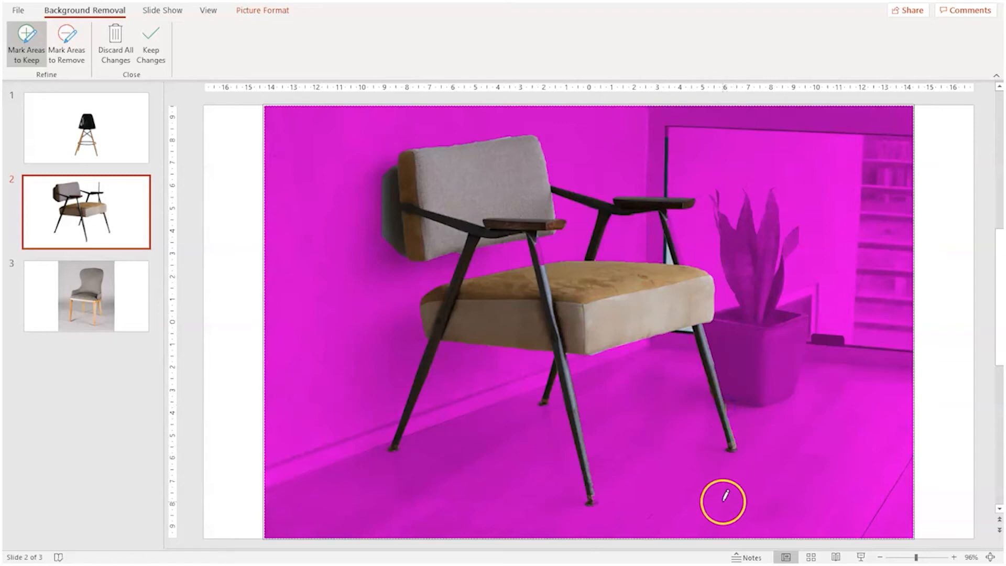
# Mark the shadow behind the armchair's backrest as an area to remove.
pyautogui.click(57, 56)
pyautogui.moveTo(398, 168); pyautogui.dragTo(396, 170)
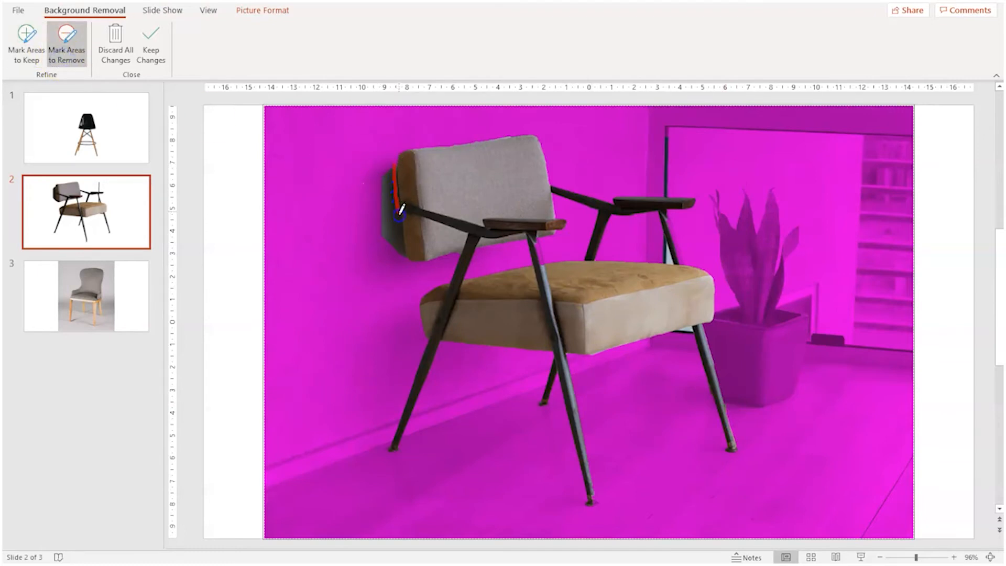
pyautogui.moveTo(391, 165); pyautogui.dragTo(394, 166)
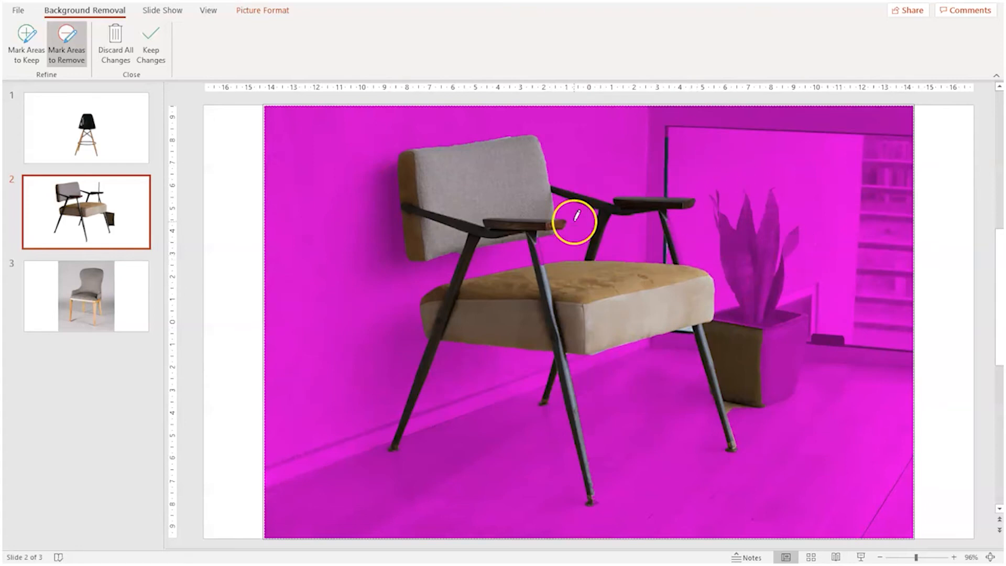
# Mark the upper front leg beneath the near armrest as an area to keep, and keep the background removal changes.
pyautogui.click(17, 50)
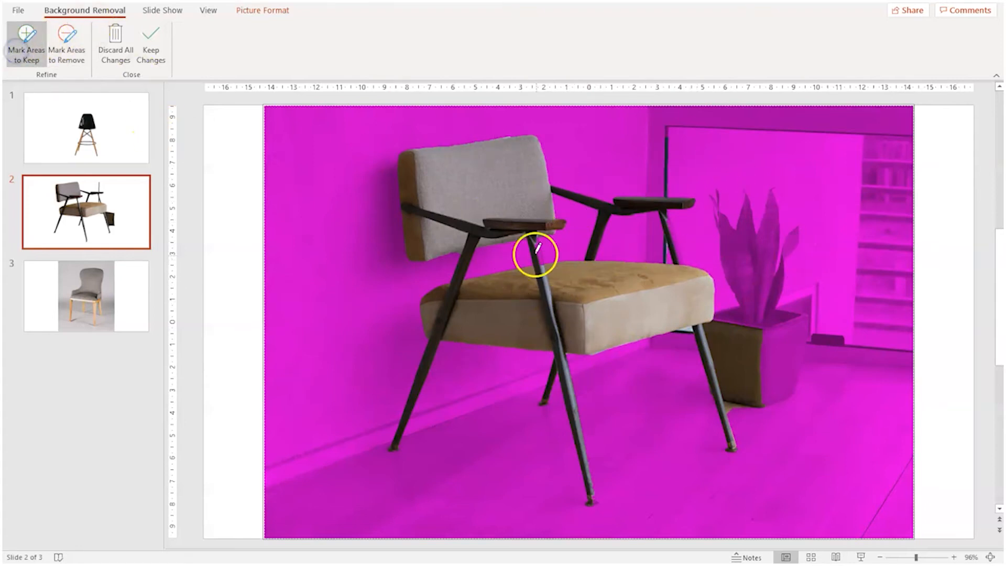
pyautogui.click(543, 266)
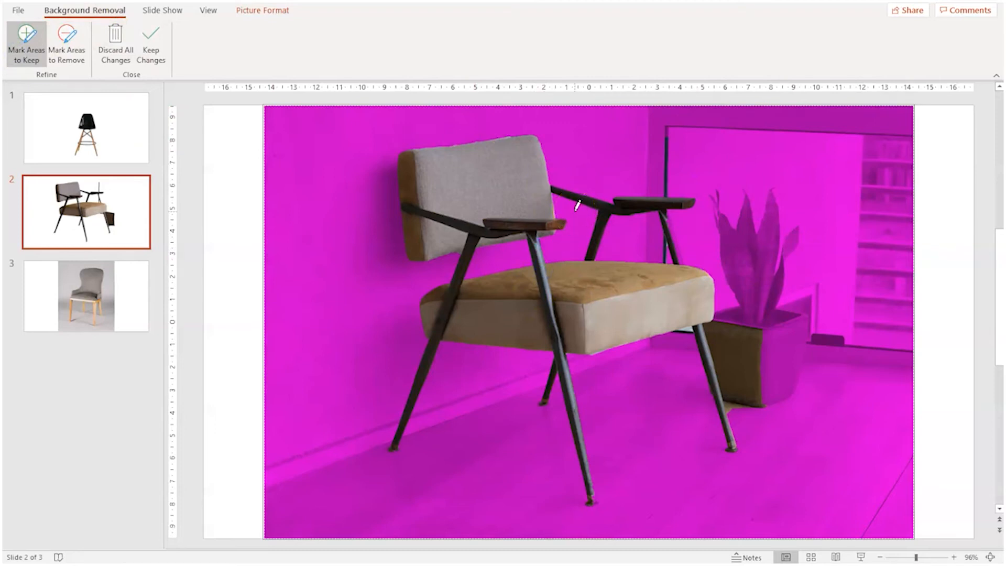
pyautogui.click(149, 47)
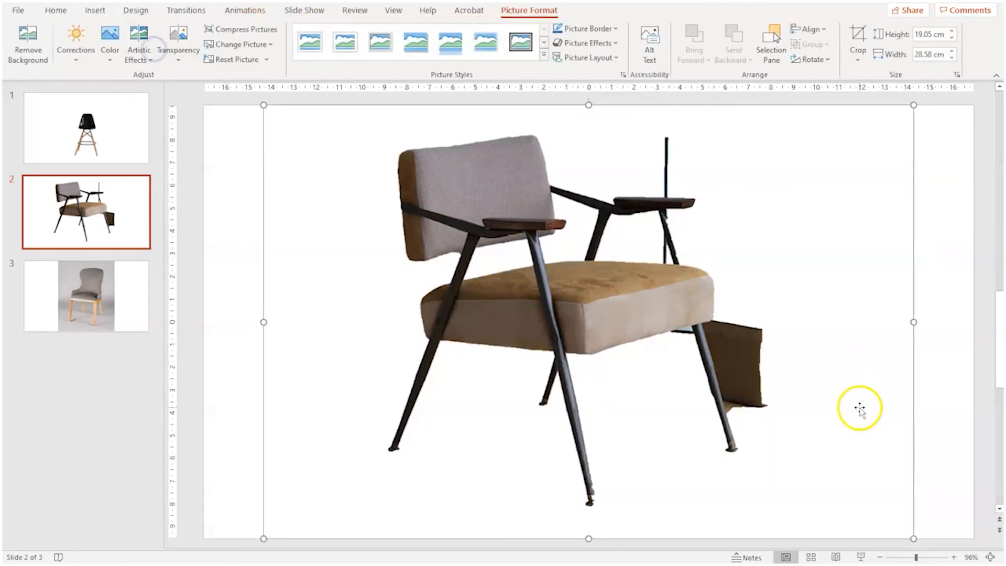
# Reopen background removal on the armchair picture and mark the leftover part of the plant pot for removal.
pyautogui.click(611, 326)
pyautogui.click(27, 45)
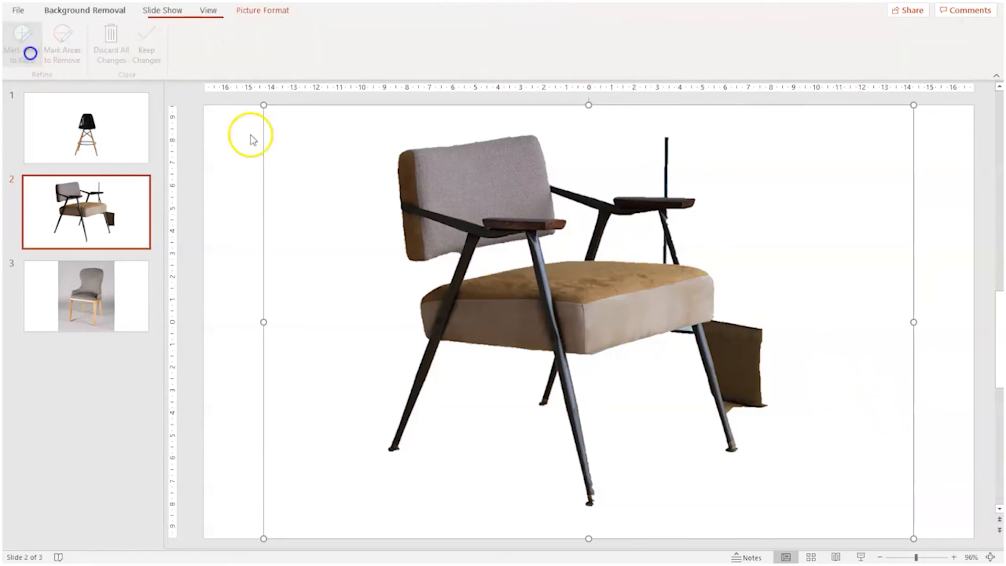
pyautogui.click(66, 52)
pyautogui.moveTo(733, 329); pyautogui.dragTo(740, 359)
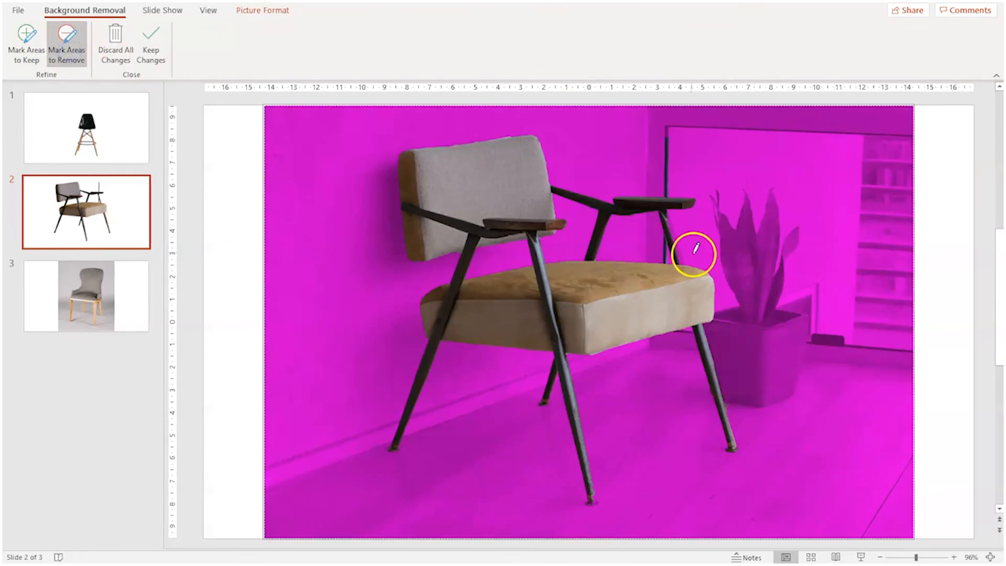
# Refine the far armrest's support by marking parts to remove and the support itself to keep, and keep the changes.
pyautogui.moveTo(665, 224); pyautogui.dragTo(671, 231)
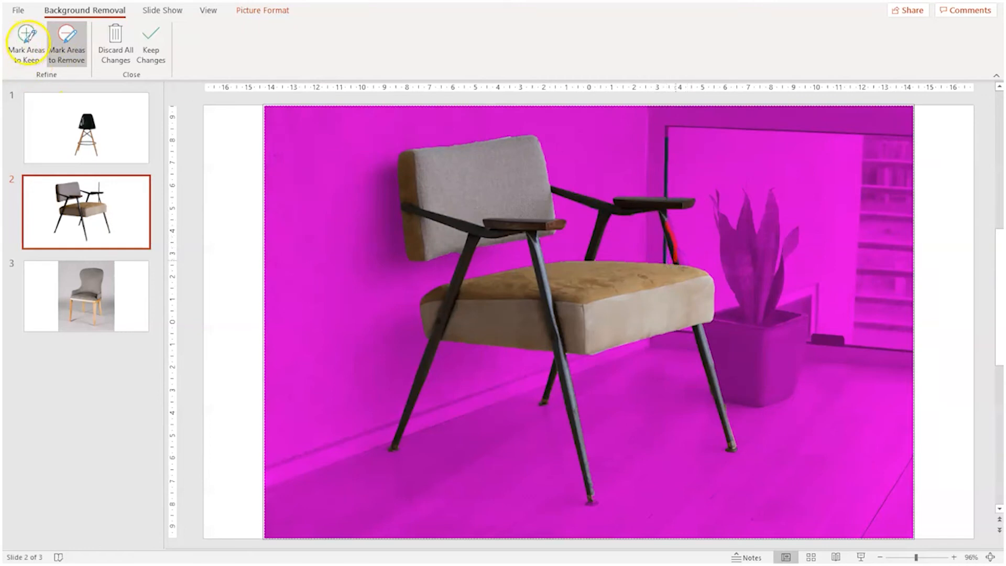
pyautogui.click(28, 46)
pyautogui.moveTo(663, 213); pyautogui.dragTo(679, 262)
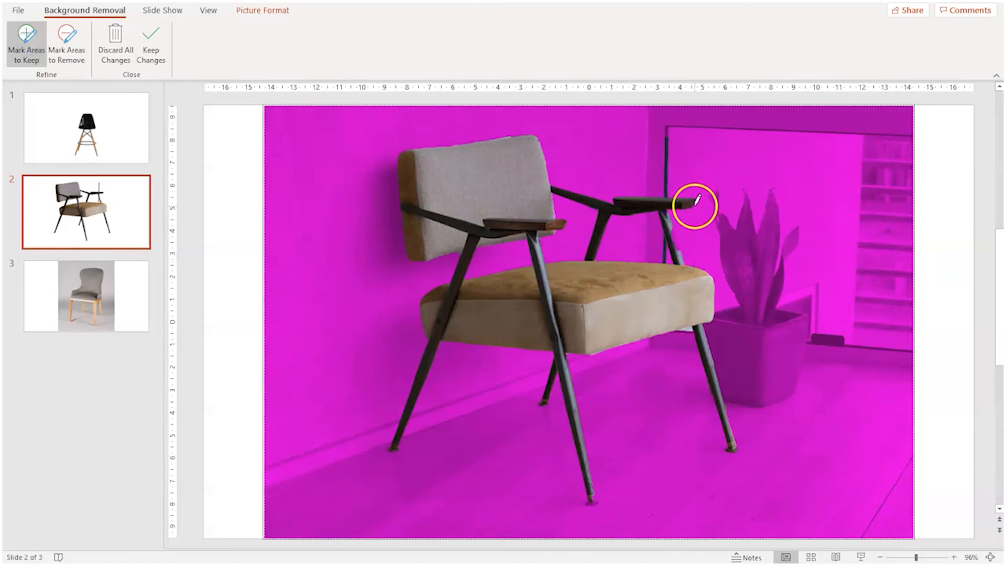
pyautogui.click(674, 240)
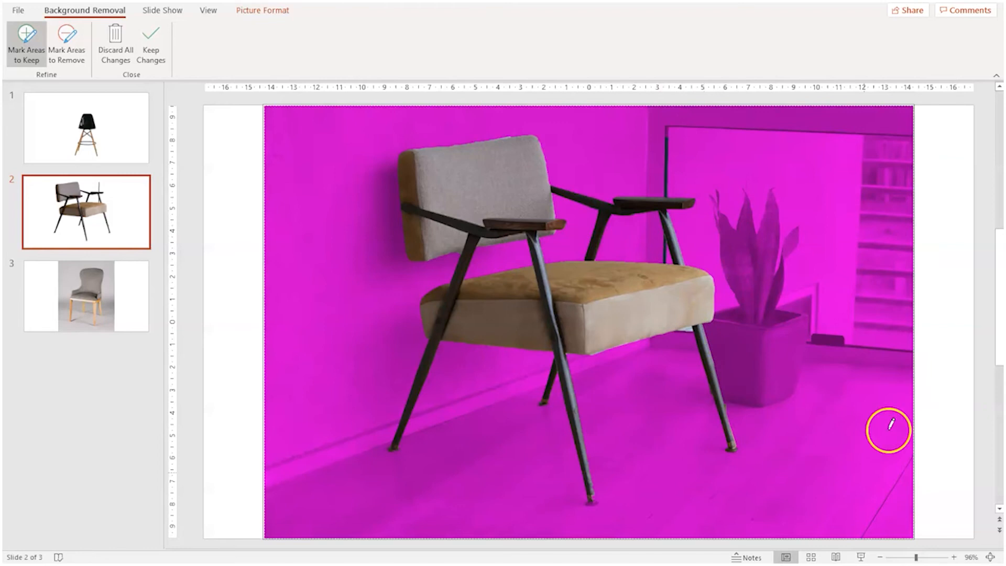
pyautogui.click(150, 51)
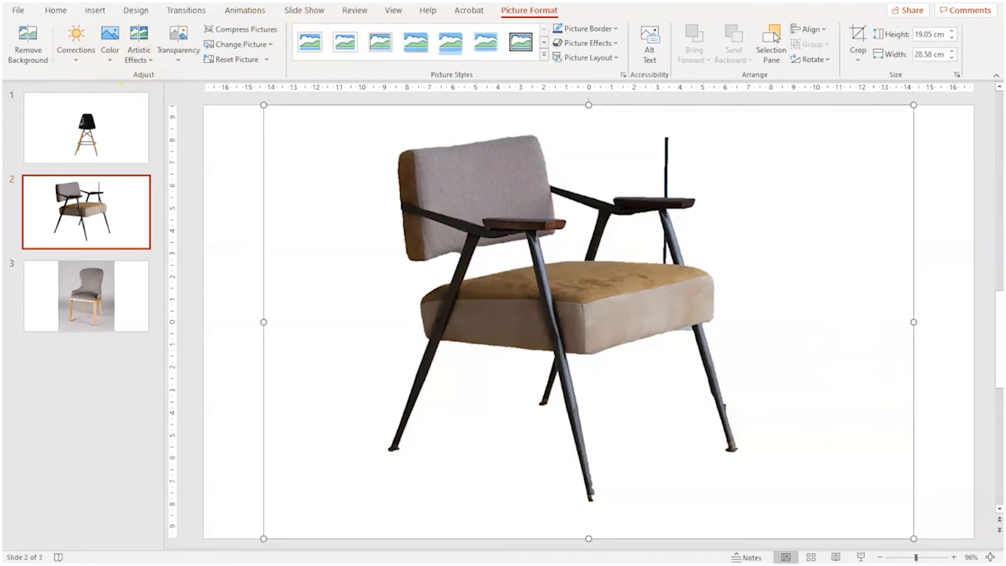
# Reopen background removal, mark the vertical window-frame line above and below the far armrest for removal, and keep the changes.
pyautogui.click(28, 44)
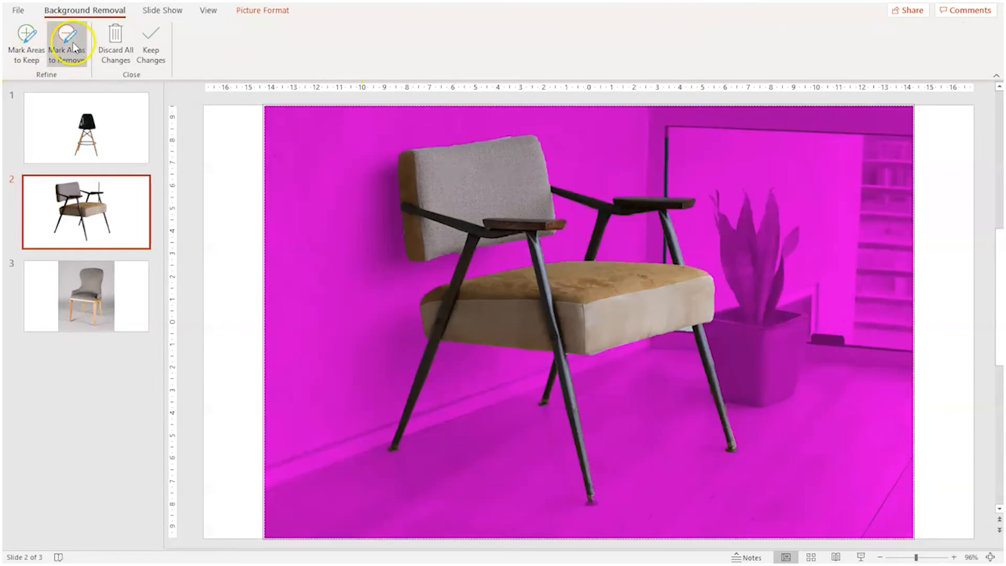
pyautogui.click(67, 47)
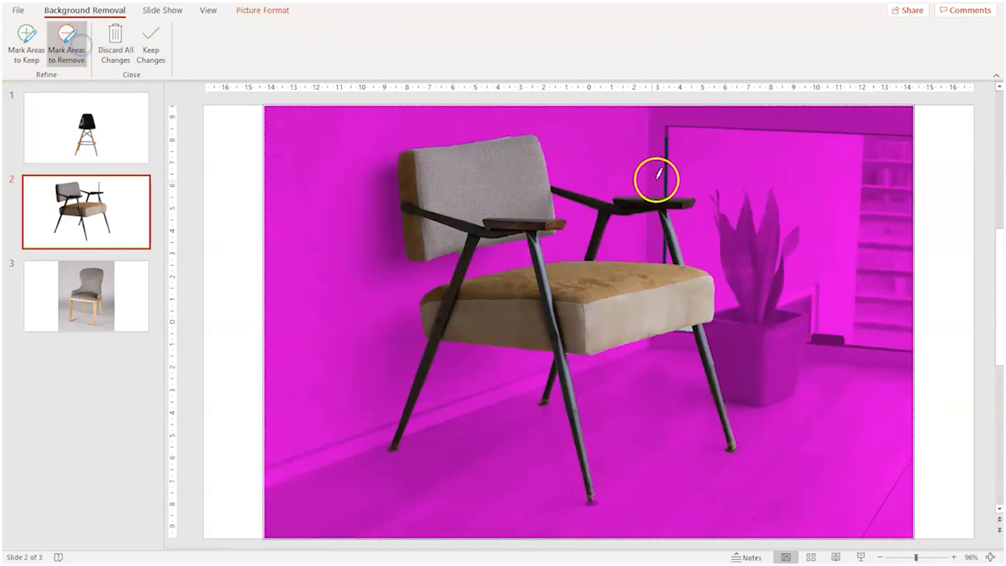
pyautogui.click(666, 193)
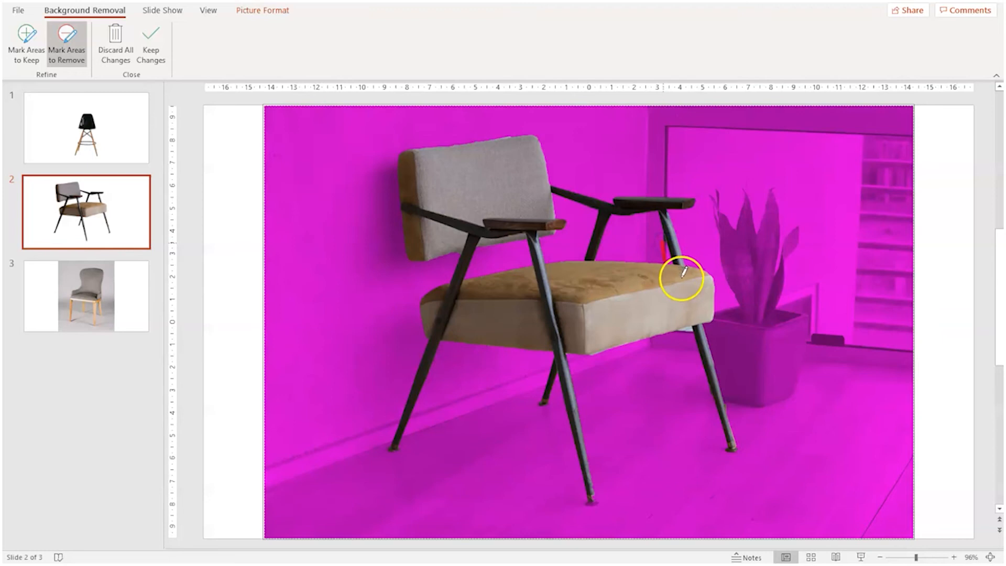
pyautogui.moveTo(677, 244); pyautogui.dragTo(675, 217)
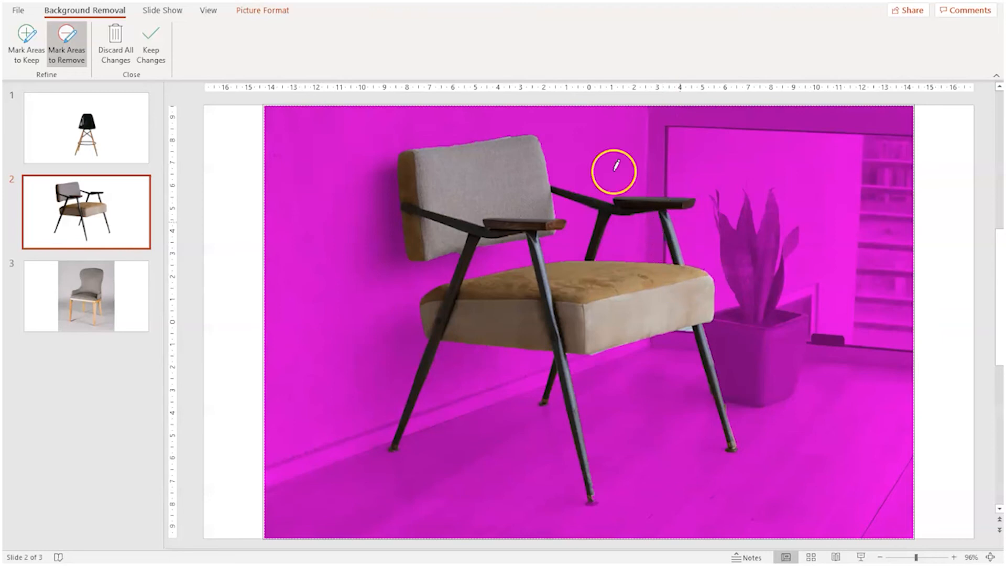
pyautogui.click(147, 54)
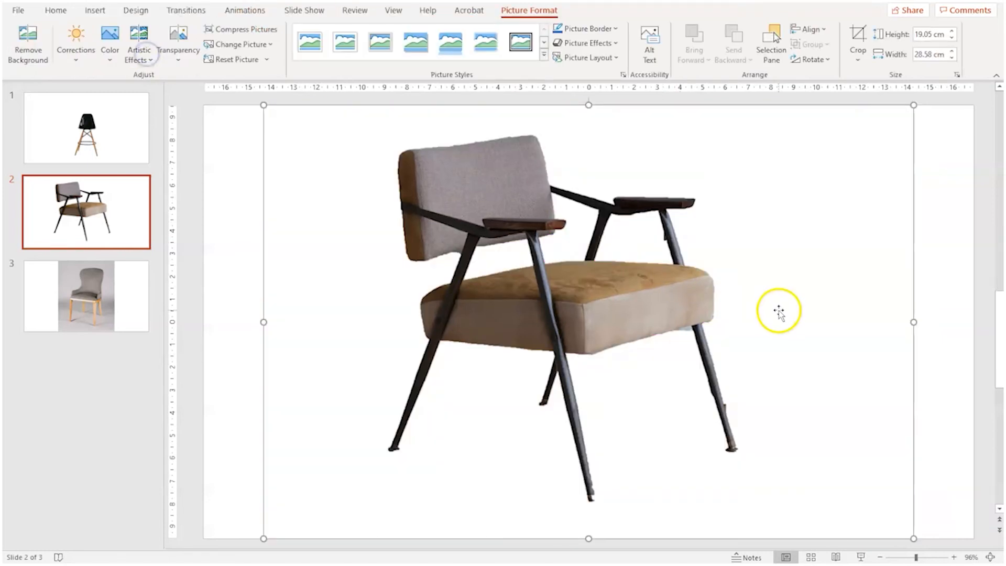